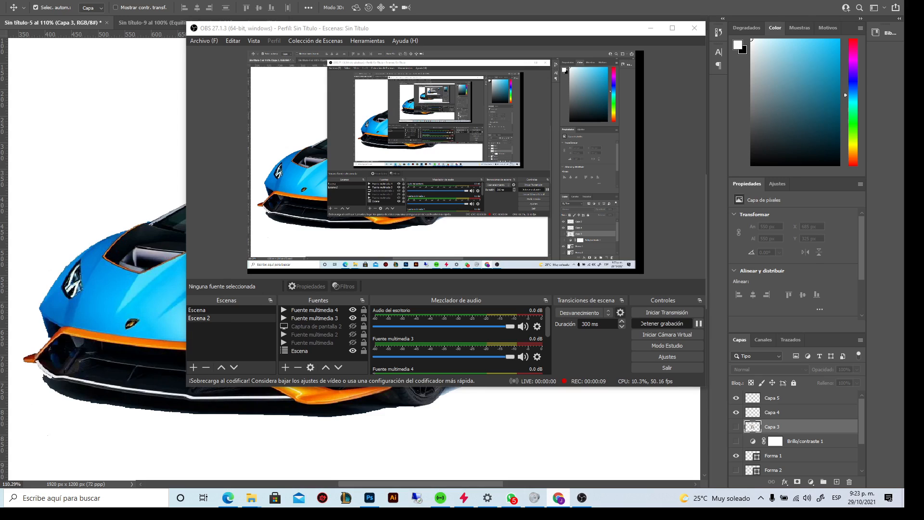
# Step: Hide the Forma 1, Capa 4 and Capa 5 layers so only the blue car remains over the white background
pyautogui.click(109, 111)
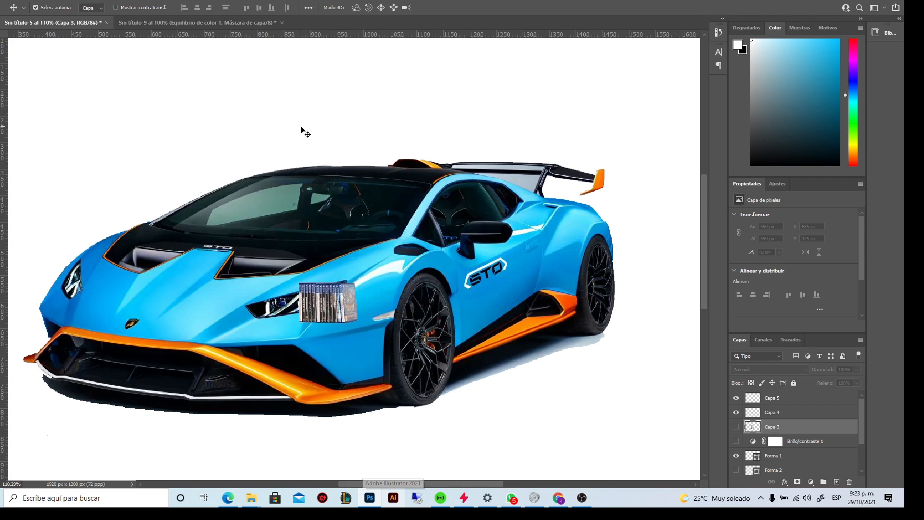
pyautogui.hscroll(-2, 303, 131)
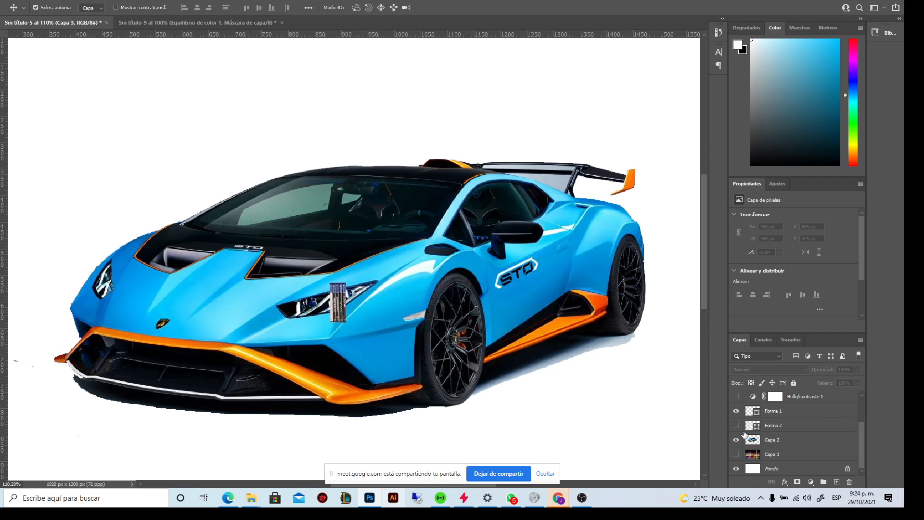
pyautogui.click(736, 410)
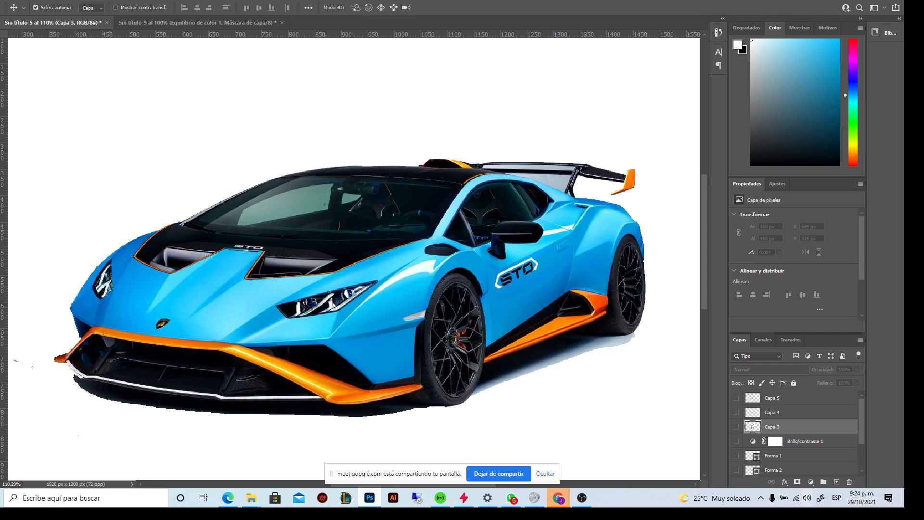
# Step: Select the blue car's layer, Capa 2, and add a Hue/Saturation adjustment layer with its default values
pyautogui.click(95, 95)
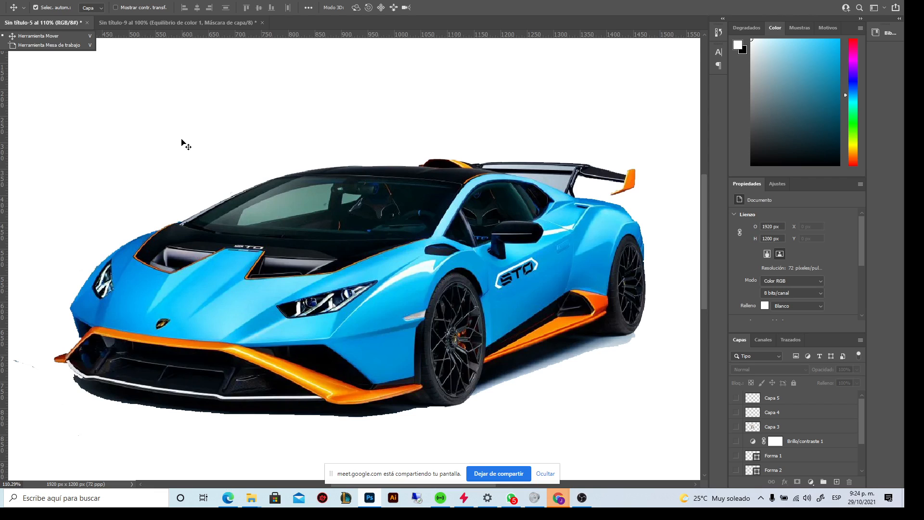
pyautogui.click(54, 1)
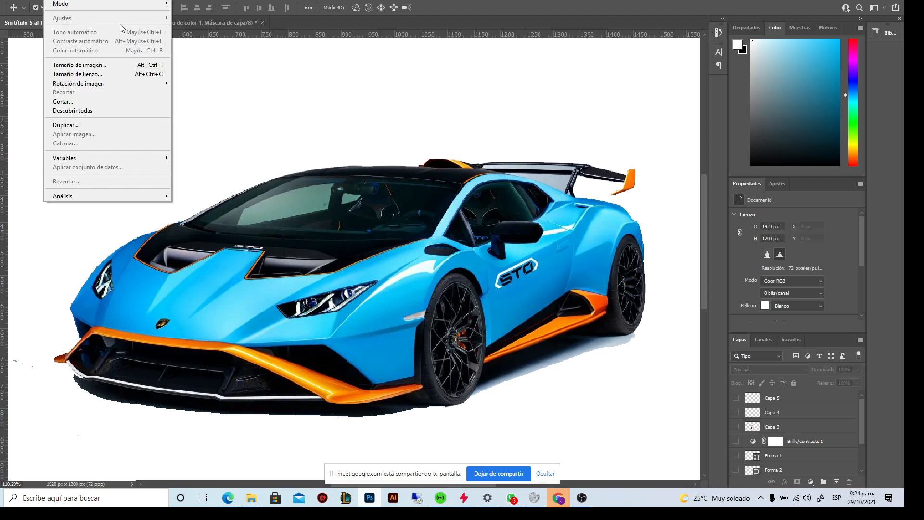
pyautogui.click(371, 160)
pyautogui.click(361, 199)
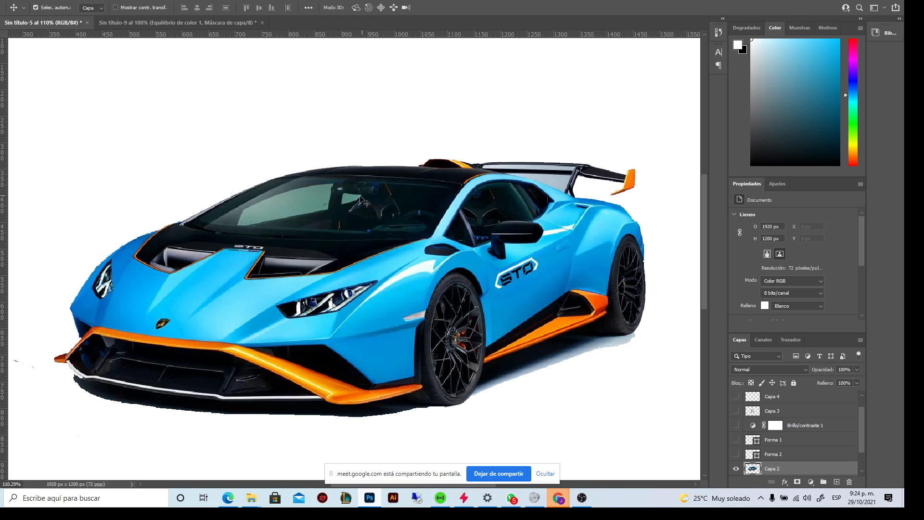
pyautogui.click(362, 199)
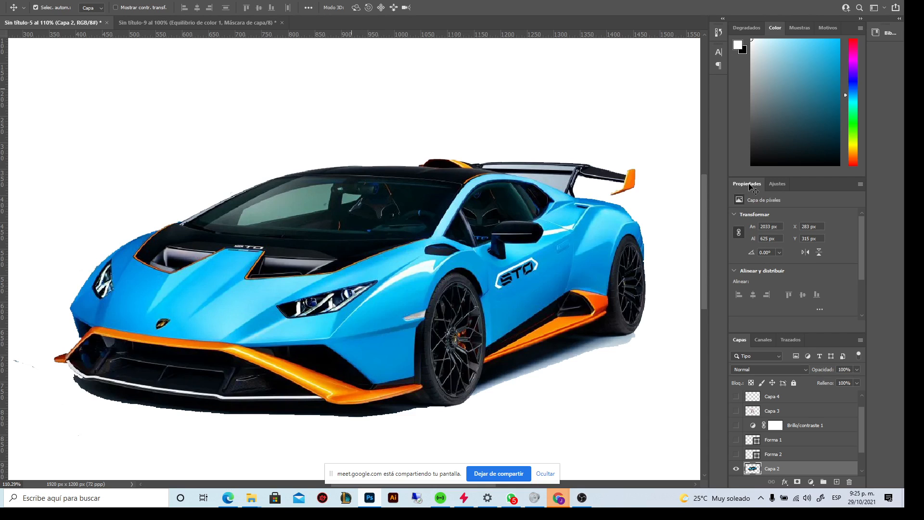
pyautogui.click(776, 184)
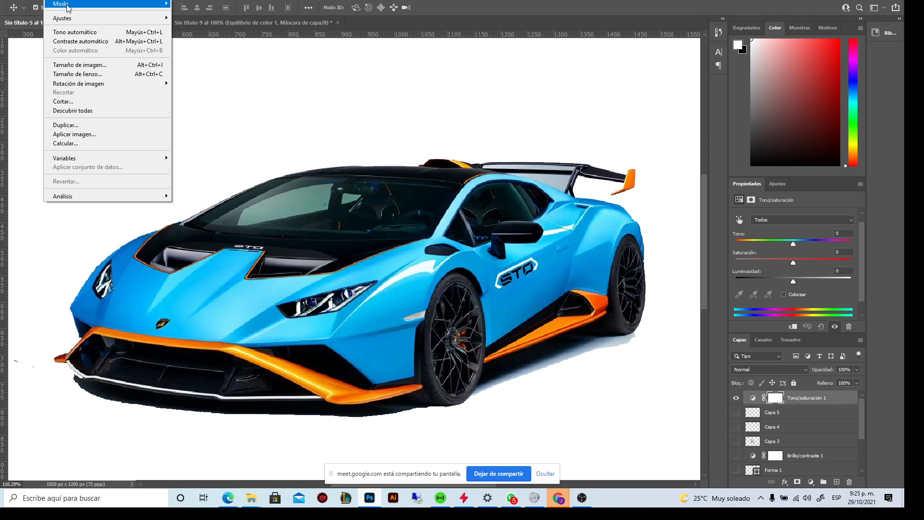
pyautogui.click(271, 91)
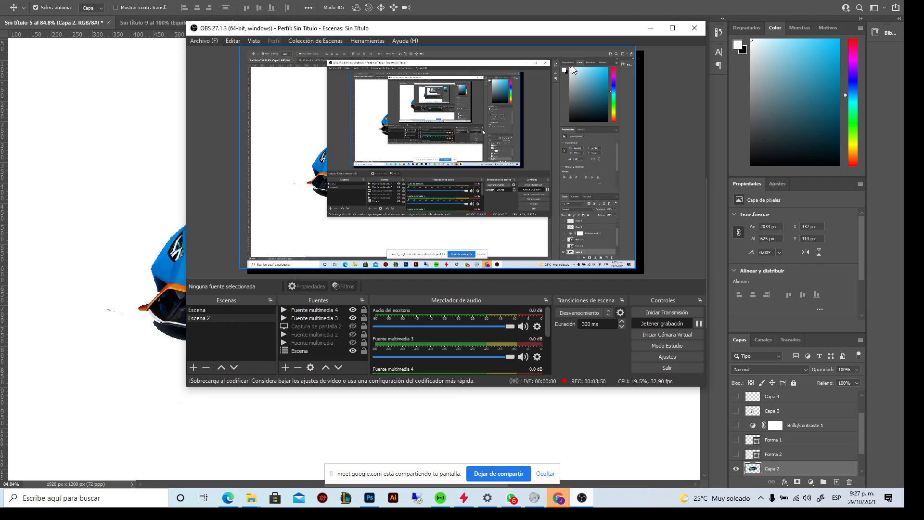
# Step: Create a new 427 x 640 px document at 72 ppi and paste the photo of the beige wall with frames
pyautogui.click(651, 27)
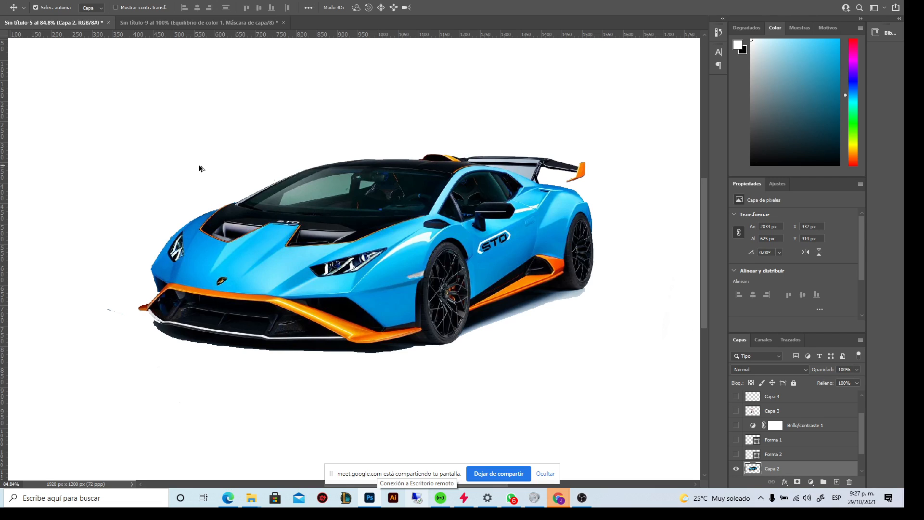
pyautogui.hotkey('ctrl', '0')
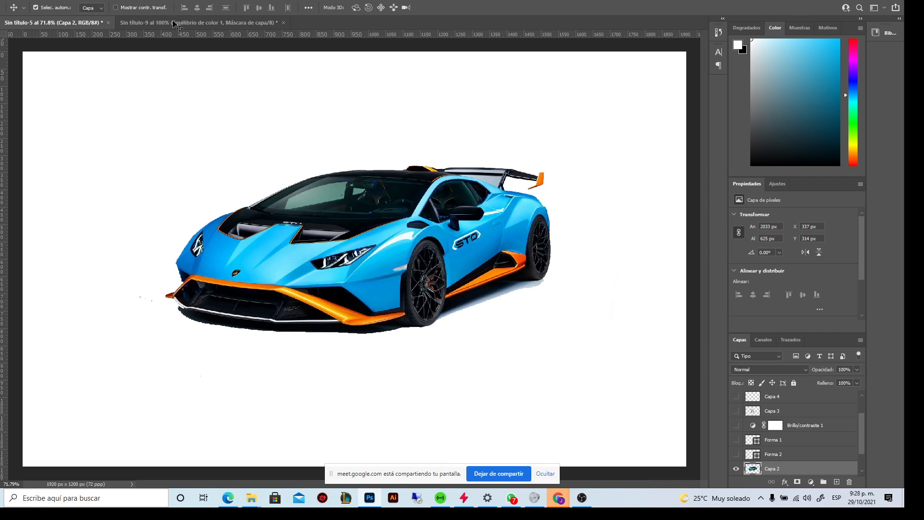
pyautogui.hotkey('ctrl', 'n')
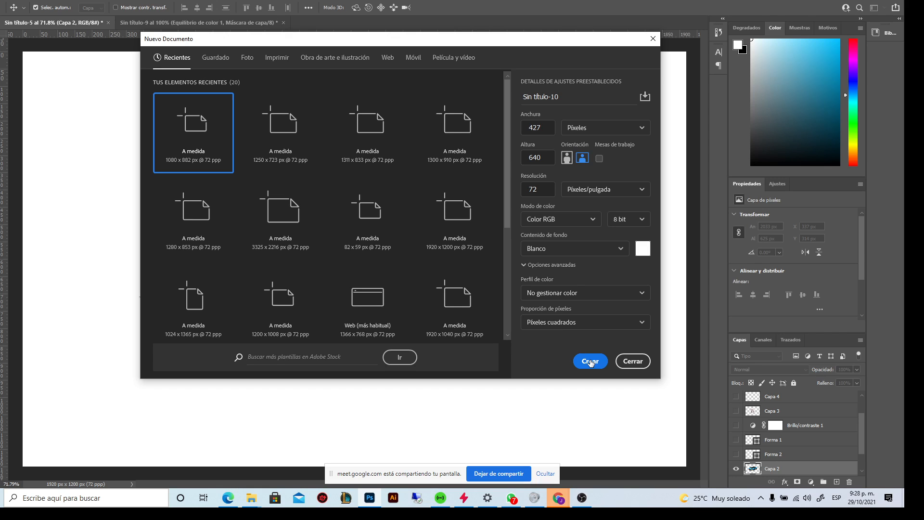
pyautogui.click(591, 361)
pyautogui.hotkey('ctrl', 'v')
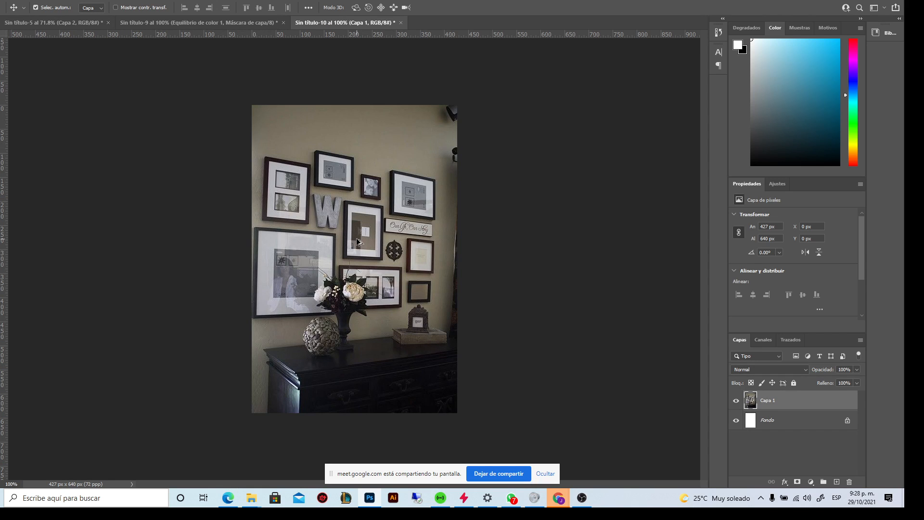
# Step: Bring in the white gallery-wall photo as a second layer above the beige wall photo
pyautogui.scroll(3, 357, 241)
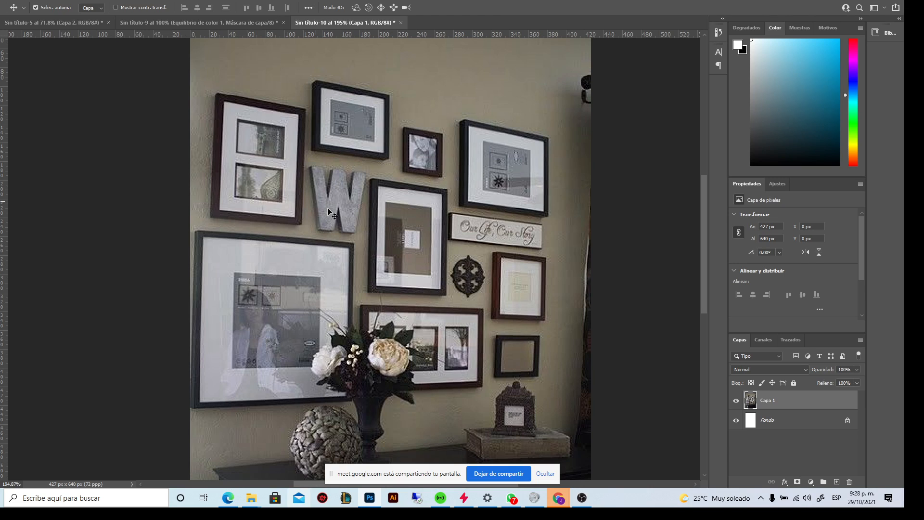
pyautogui.scroll(-2, 328, 210)
pyautogui.scroll(2, 402, 270)
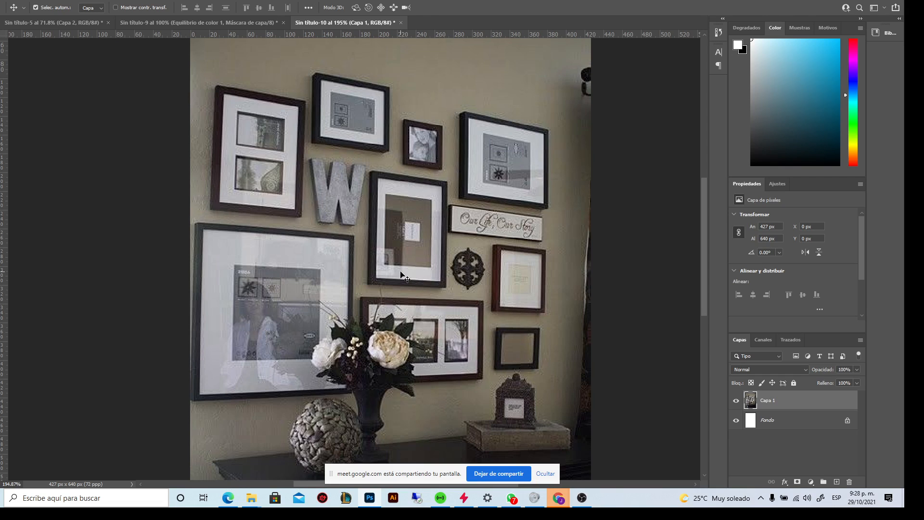
pyautogui.scroll(3, 401, 274)
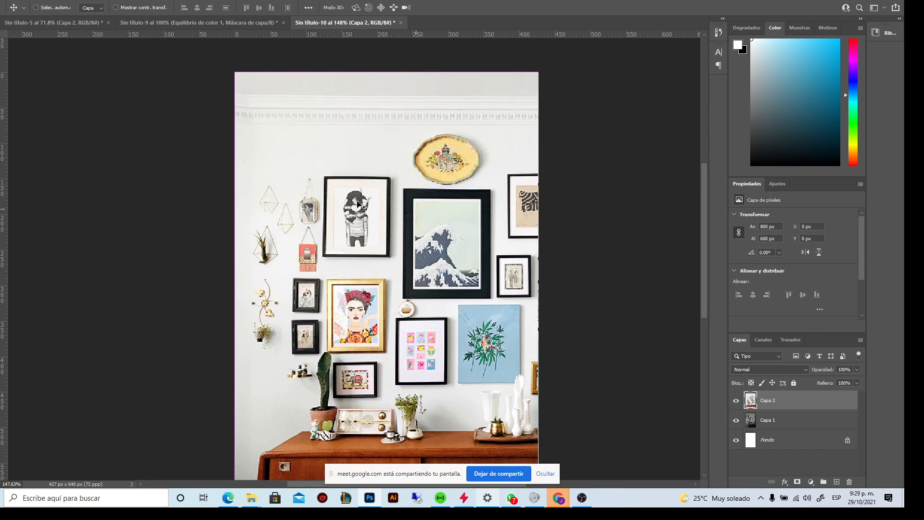
# Step: Copy the black-and-white figure illustration from the white gallery-wall photo onto its own layer using the Rectangular Marquee
pyautogui.hotkey('ctrl', 't')
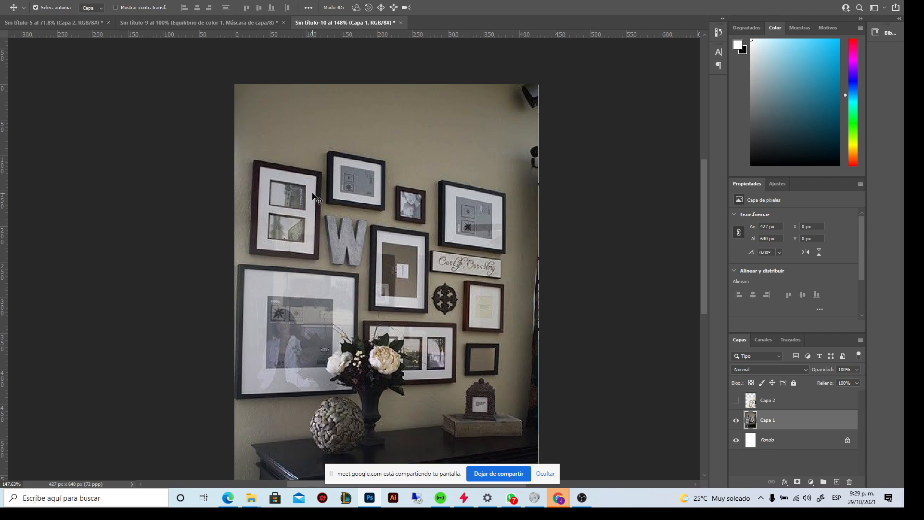
pyautogui.scroll(6, 289, 181)
pyautogui.press('m')
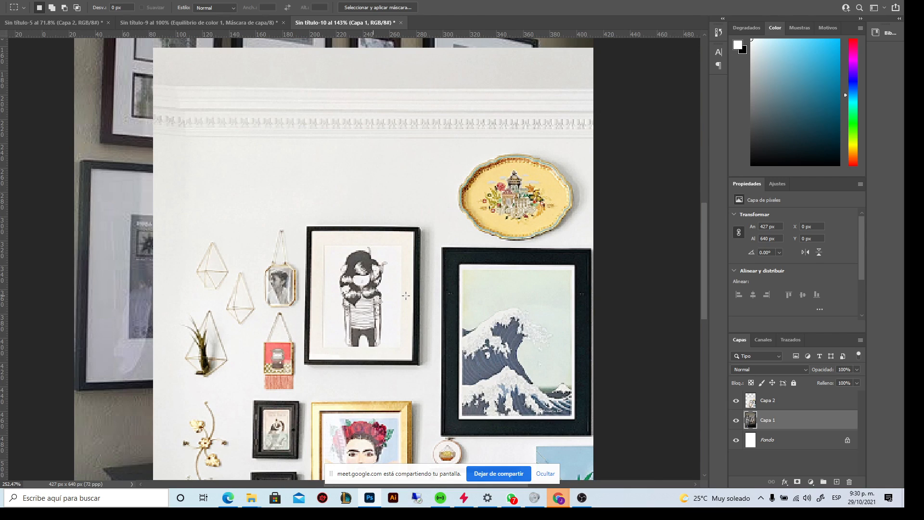
pyautogui.scroll(3, 406, 295)
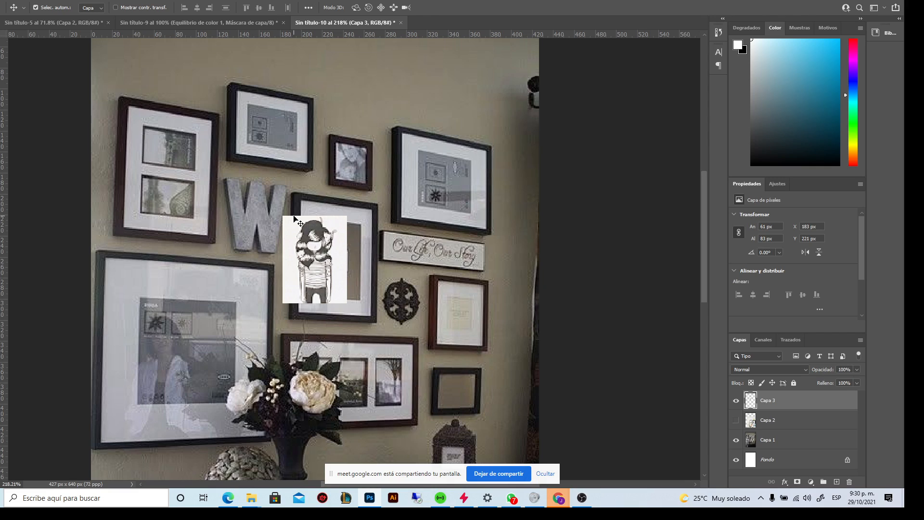
# Step: Move the figure illustration over the central black frame and lower its layer opacity to 34%
pyautogui.moveTo(294, 219); pyautogui.dragTo(322, 221)
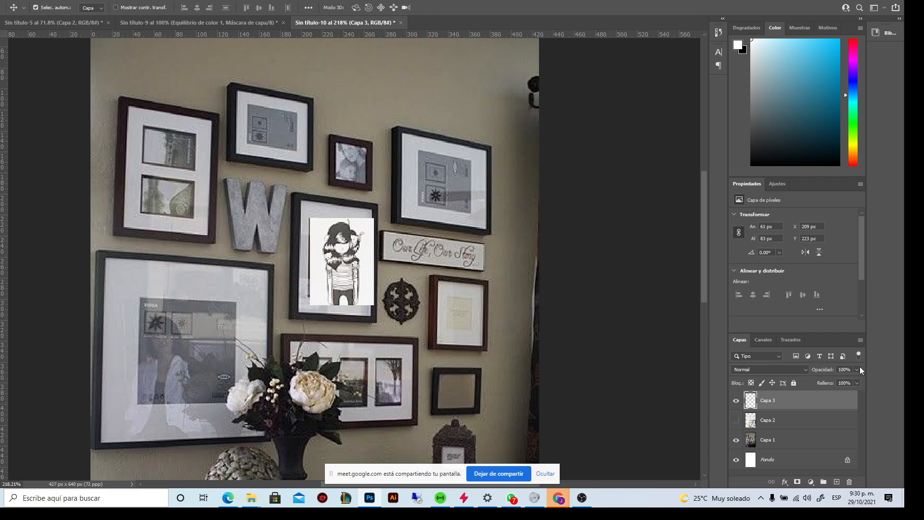
pyautogui.click(858, 369)
pyautogui.moveTo(856, 384); pyautogui.dragTo(848, 381)
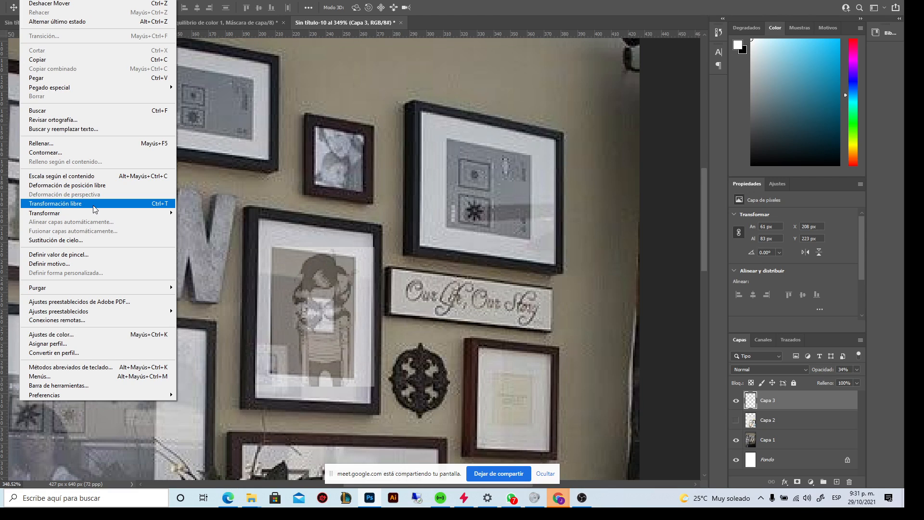
# Step: Resize the illustration with Free Transform to about 50 x 77 px inside the central frame's opening and restore its opacity to 100%
pyautogui.click(94, 209)
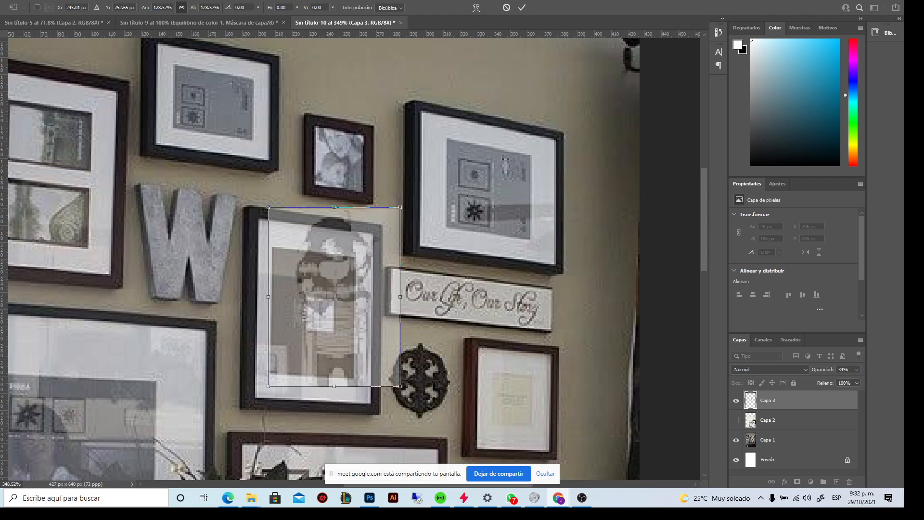
pyautogui.moveTo(400, 207); pyautogui.dragTo(600, 252)
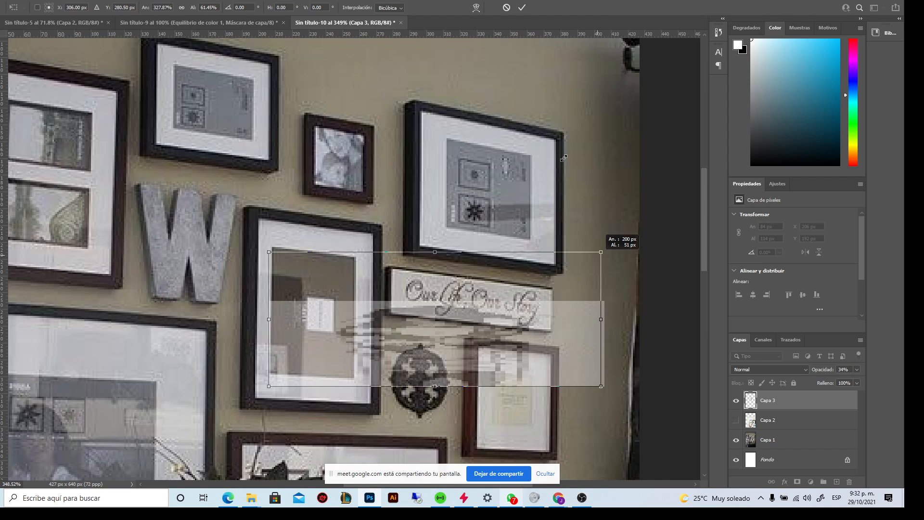
pyautogui.moveTo(563, 158); pyautogui.dragTo(366, 226)
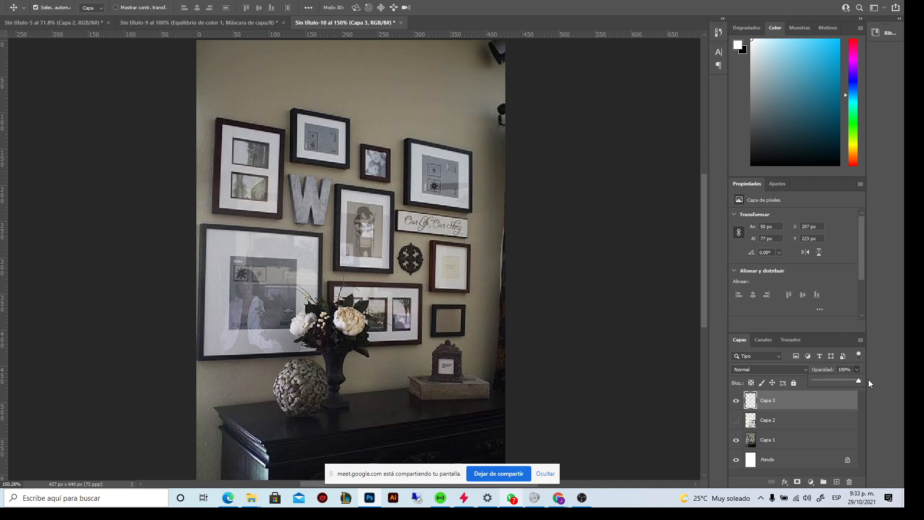
pyautogui.scroll(5, 377, 189)
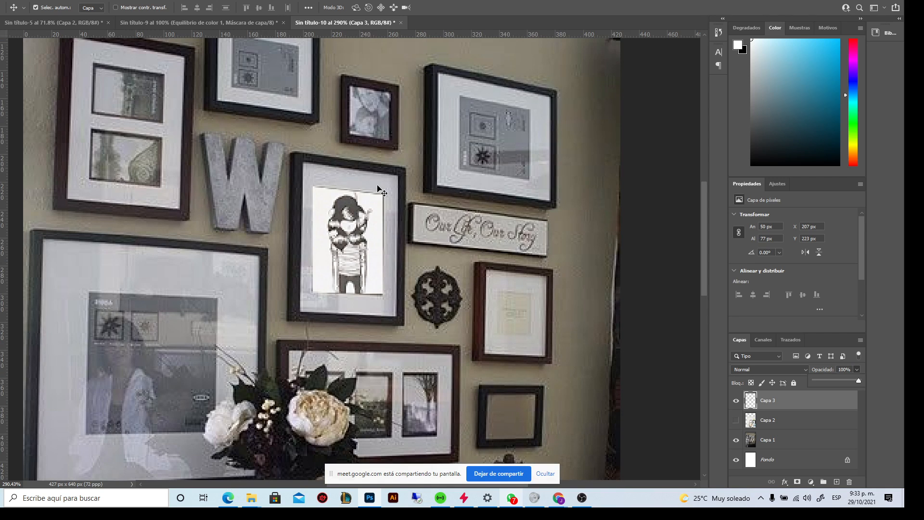
pyautogui.scroll(2, 377, 189)
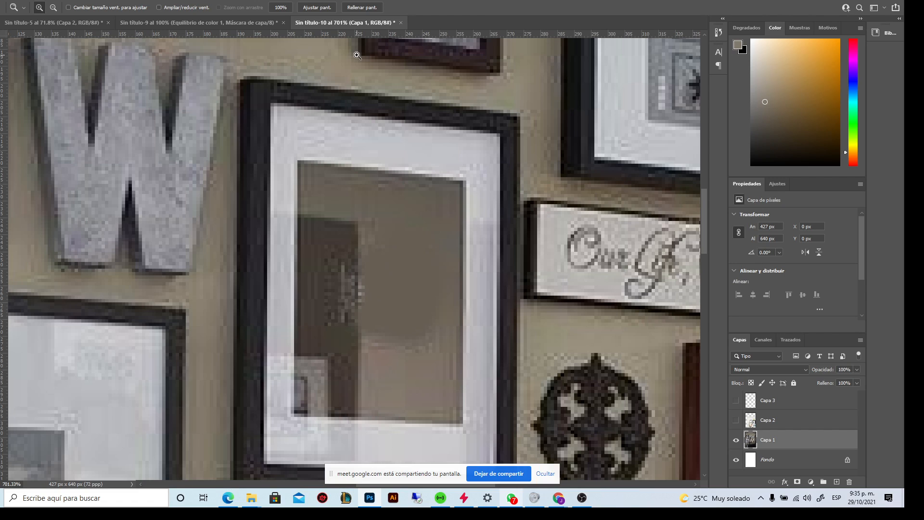
# Step: Commit the warp on the Corona bottle layer, fit the document to the view and reopen Warp on that layer
pyautogui.press('v')
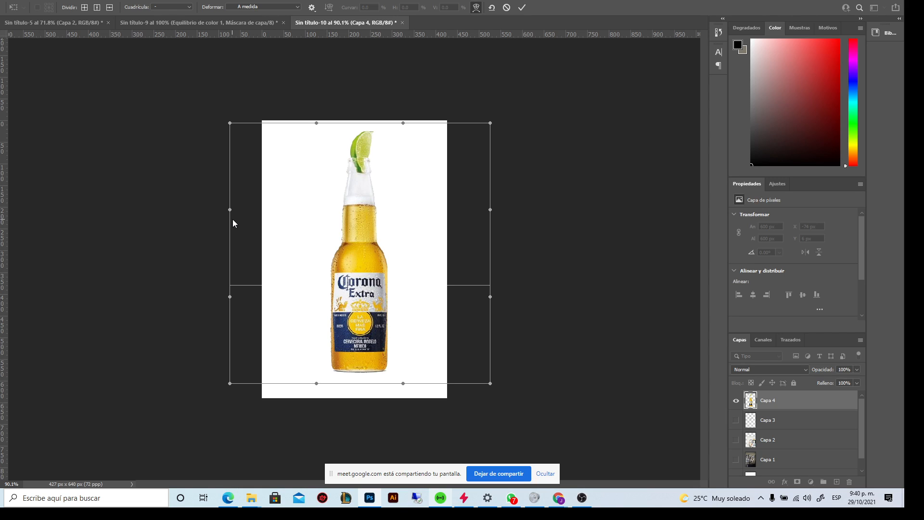
pyautogui.press('Return')
pyautogui.hotkey('ctrl', '0')
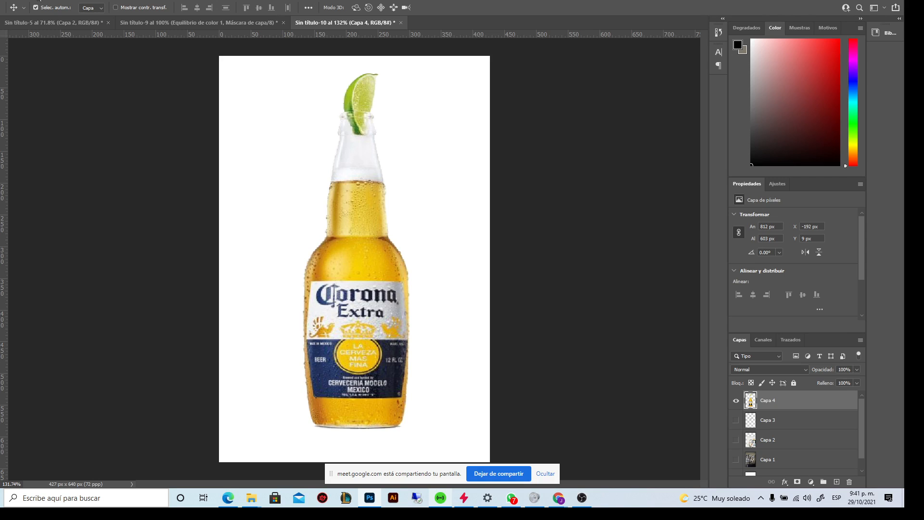
pyautogui.click(273, 191)
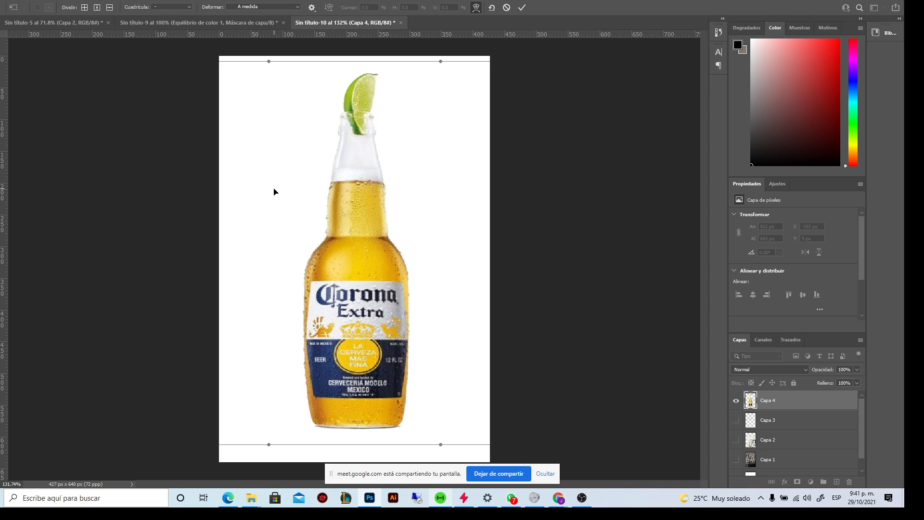
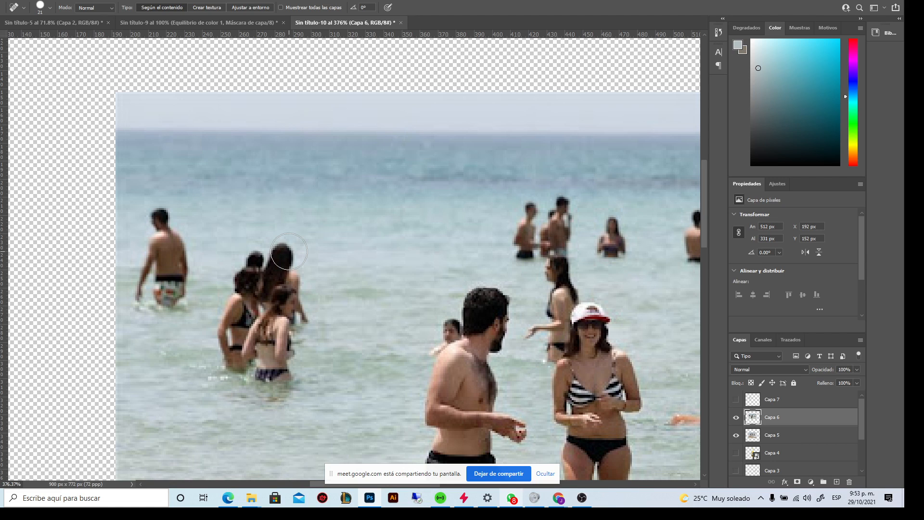
# Step: Paint over the woman in the black cap with the content-aware Spot Healing Brush on the beach photo's Capa 6 layer
pyautogui.scroll(-3, 288, 250)
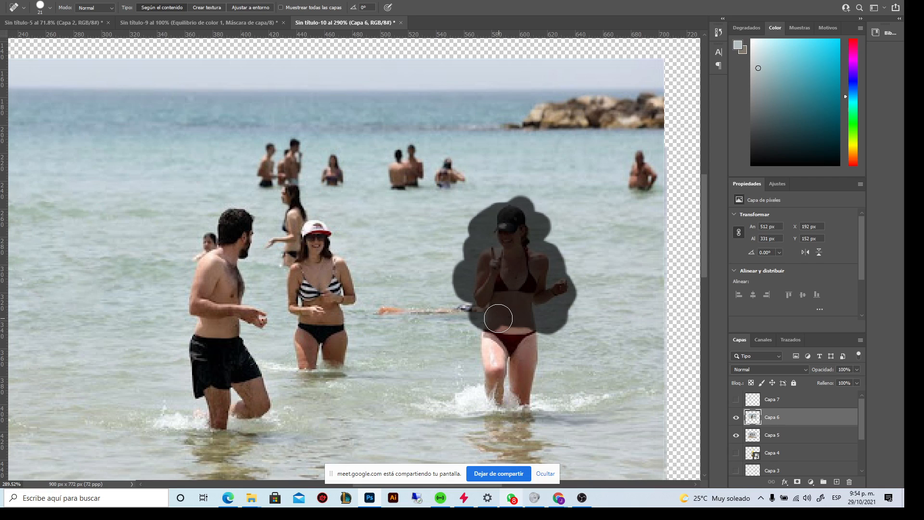
pyautogui.moveTo(498, 318); pyautogui.dragTo(546, 373)
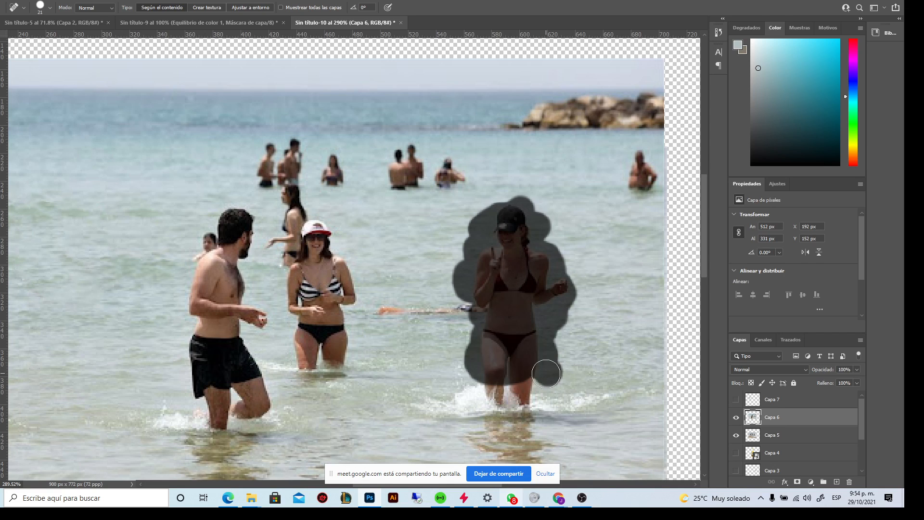
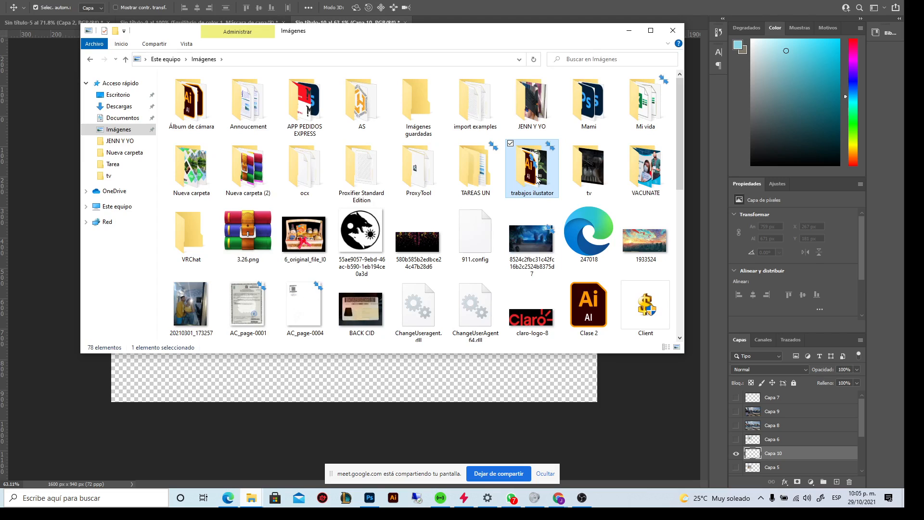
# Step: Switch to File Explorer and open the "trabajos ilustator" folder inside Imágenes
pyautogui.doubleClick(537, 179)
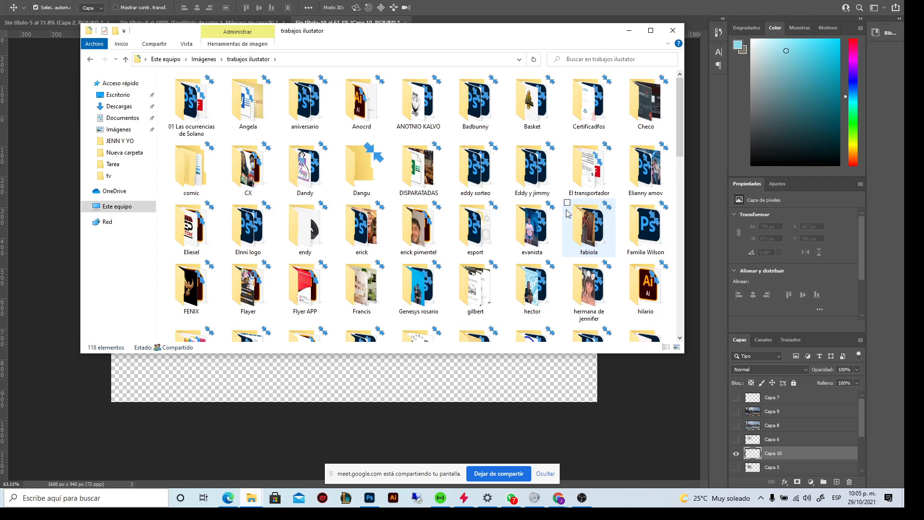